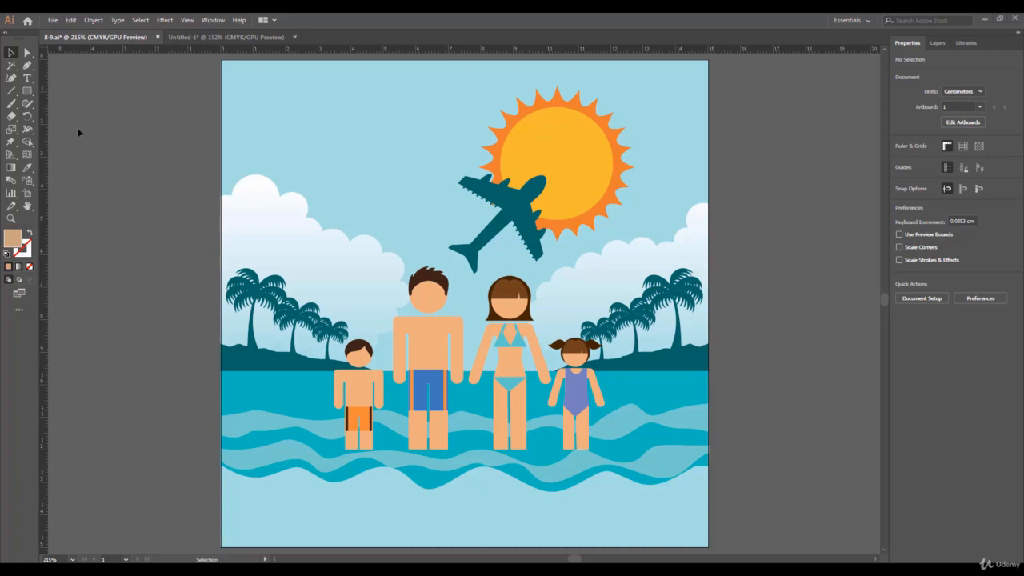
- Set up the Pen tool with no fill and a black stroke
{"action": "left_click", "coordinate": [28, 66]}
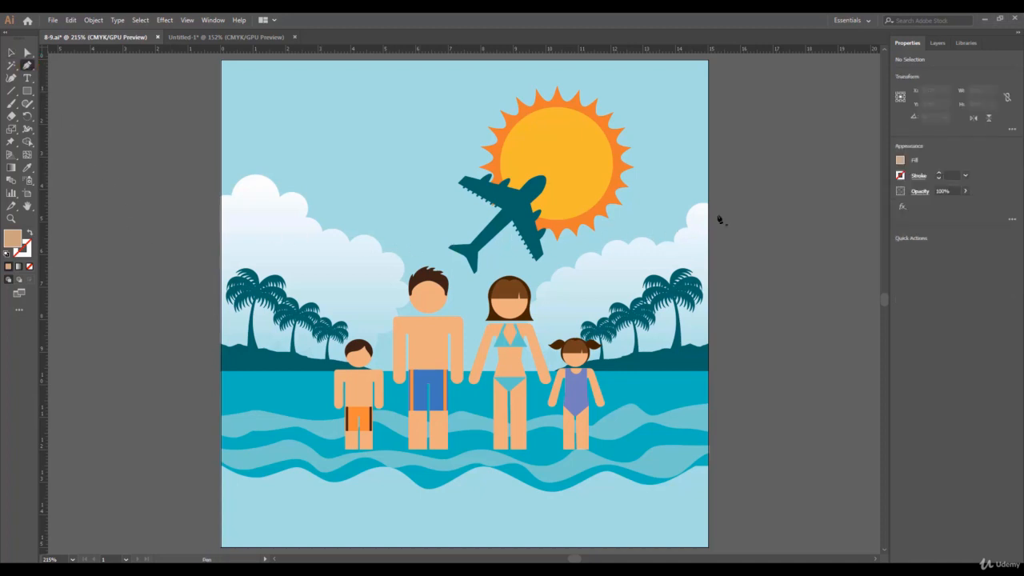
{"action": "left_click", "coordinate": [900, 160]}
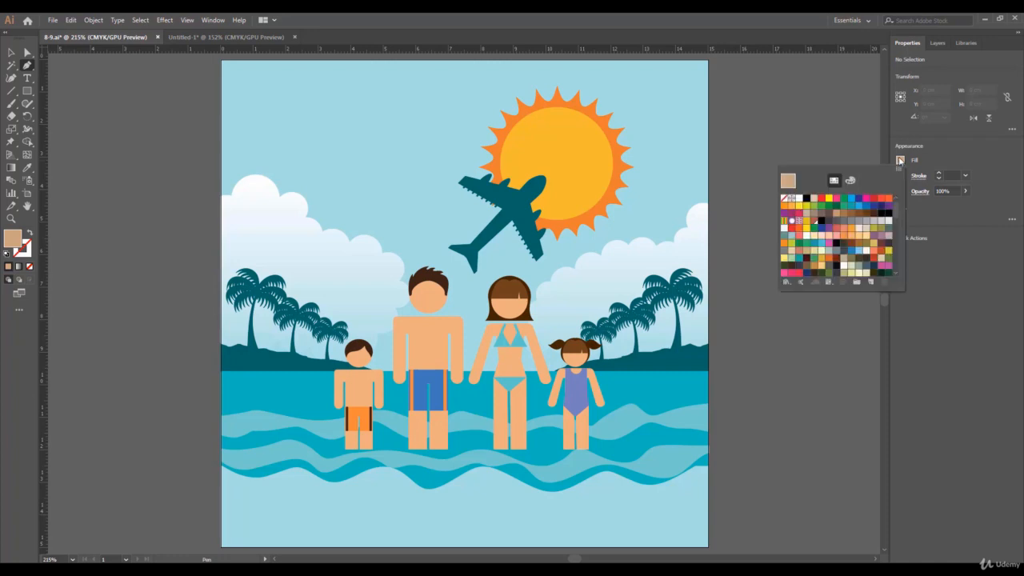
{"action": "left_click", "coordinate": [784, 199]}
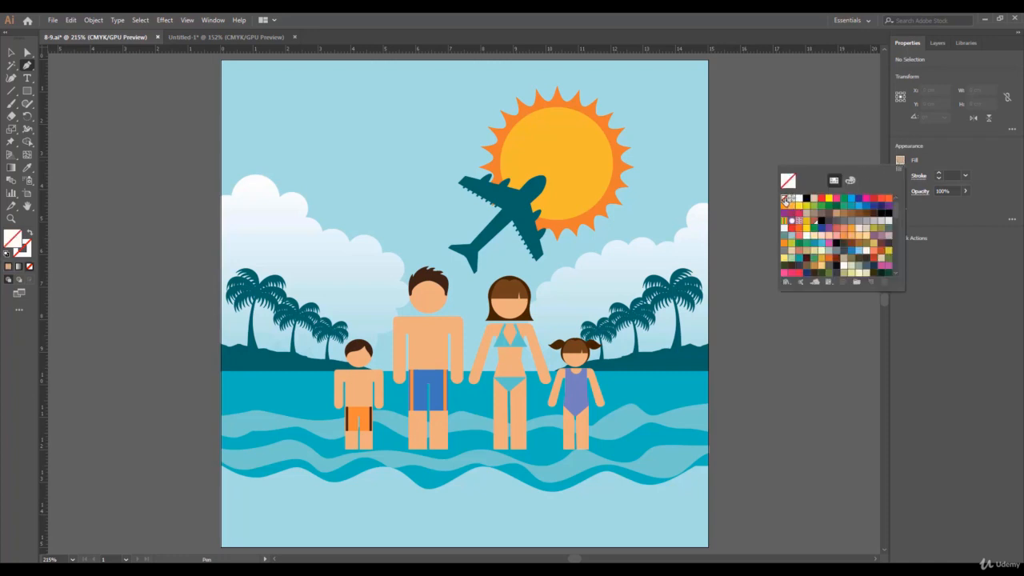
{"action": "left_click", "coordinate": [938, 153]}
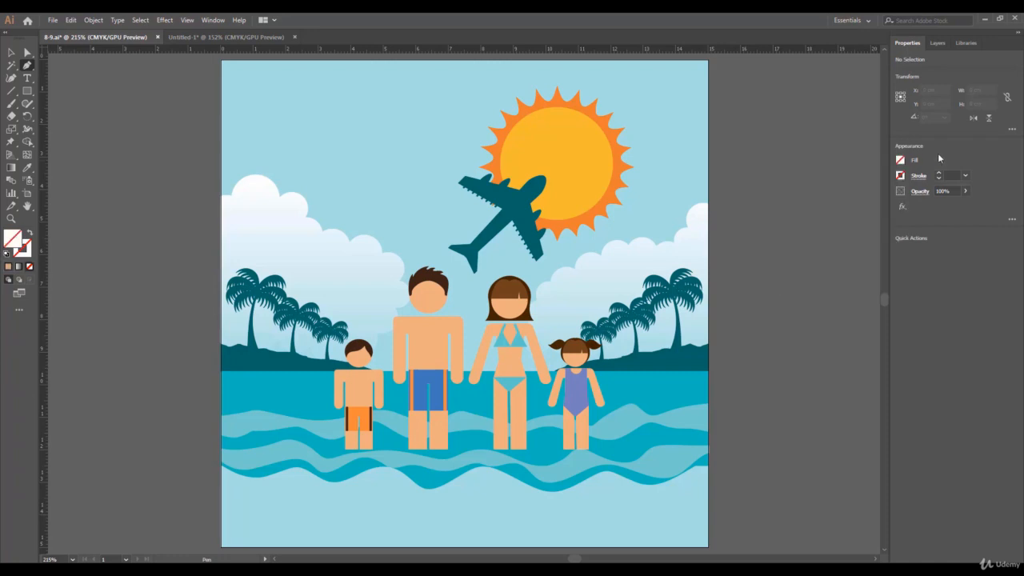
{"action": "left_click", "coordinate": [902, 175]}
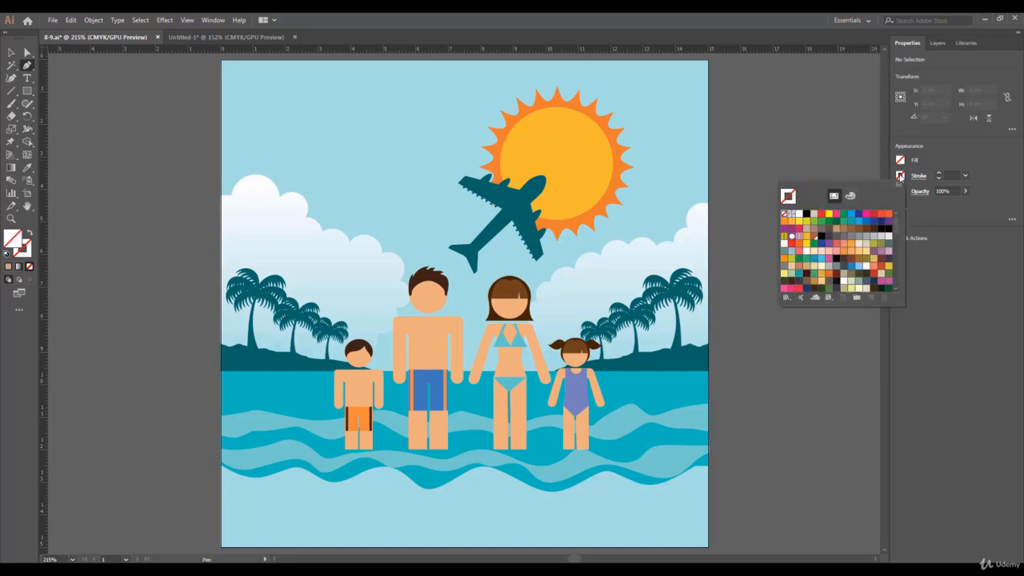
{"action": "left_click", "coordinate": [807, 214]}
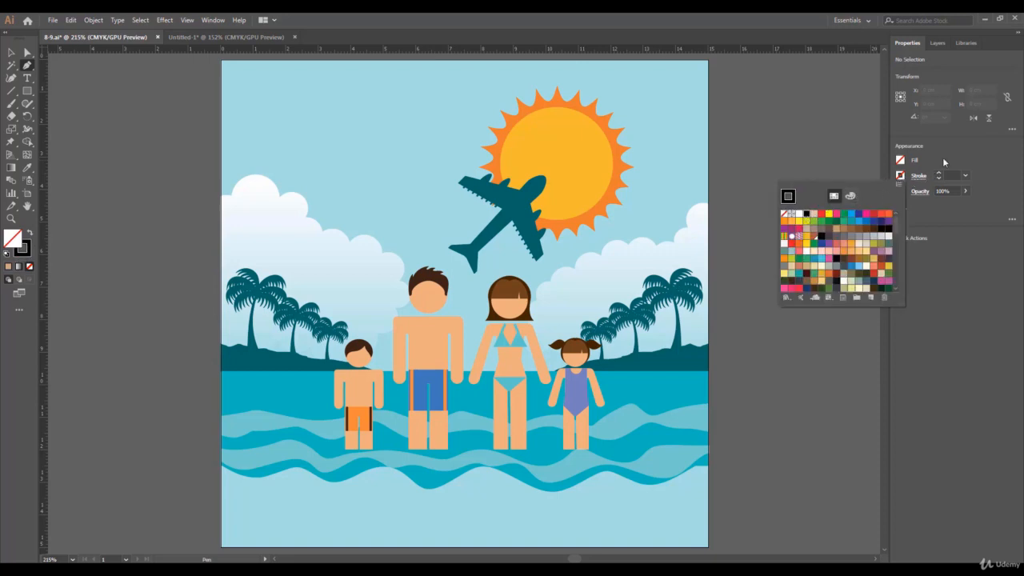
{"action": "left_click", "coordinate": [944, 156]}
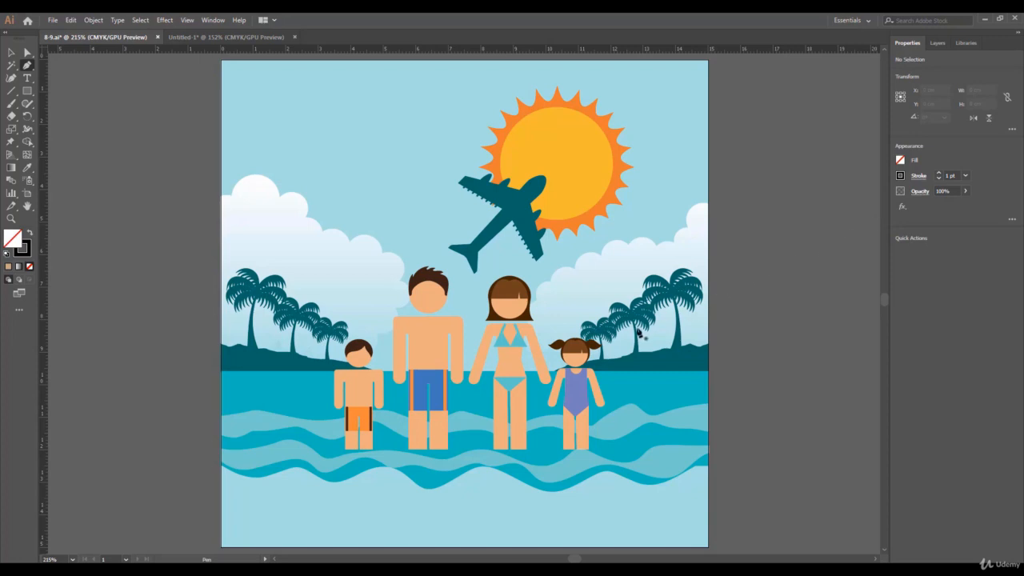
- Draw a curved path along the lower edge of the waves from the artboard's left edge to its right edge
{"action": "left_click", "coordinate": [222, 469]}
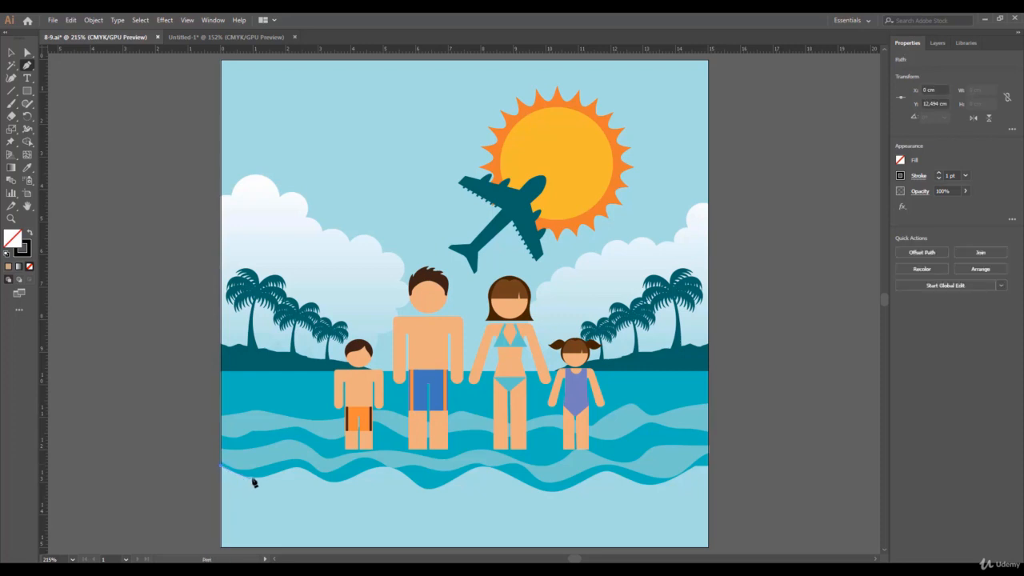
{"action": "left_click_drag", "start_coordinate": [253, 482], "coordinate": [271, 482]}
{"action": "left_click", "coordinate": [316, 473]}
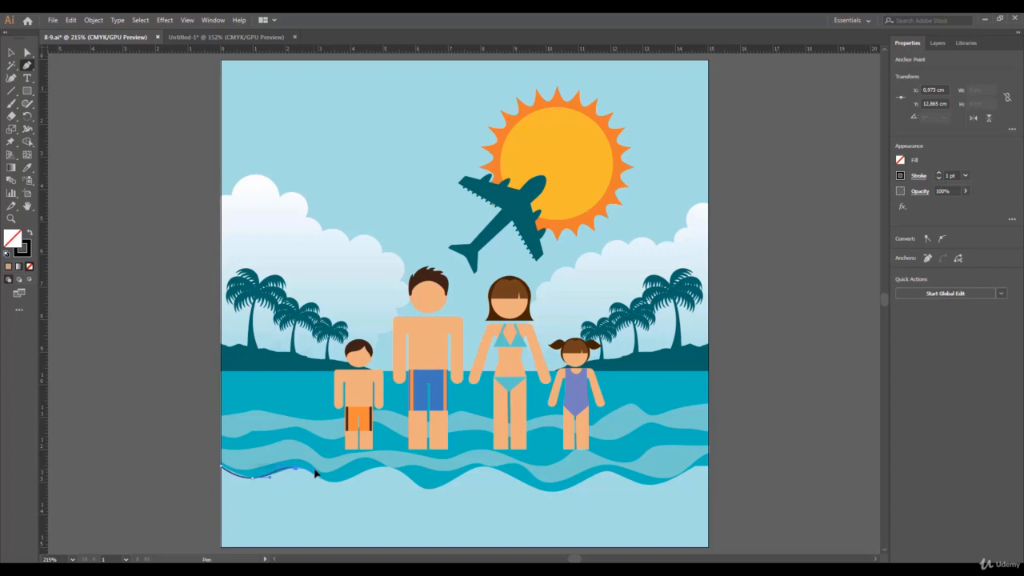
{"action": "left_click_drag", "start_coordinate": [331, 482], "coordinate": [409, 472]}
{"action": "mouse_move", "coordinate": [428, 491]}
{"action": "left_mouse_down"}
{"action": "mouse_move", "coordinate": [445, 492]}
{"action": "mouse_move", "coordinate": [436, 495]}
{"action": "left_mouse_up"}
{"action": "left_click_drag", "start_coordinate": [483, 470], "coordinate": [672, 485]}
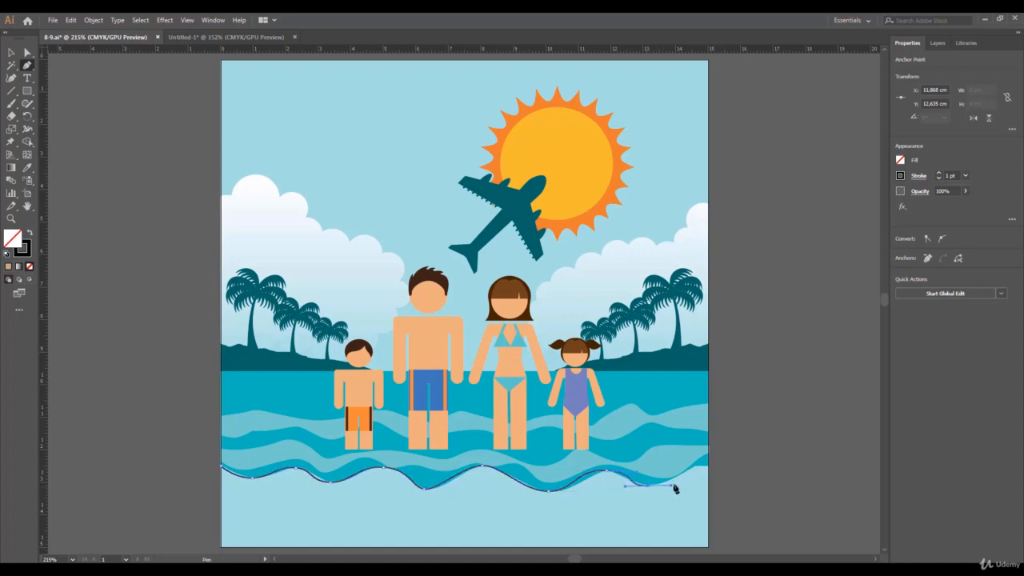
{"action": "left_click", "coordinate": [694, 468]}
{"action": "left_click_drag", "start_coordinate": [694, 469], "coordinate": [712, 469]}
{"action": "left_click", "coordinate": [708, 466]}
- Continue the wavy path around the artboard's two bottom corners and close it at its starting point
{"action": "left_click", "coordinate": [708, 548]}
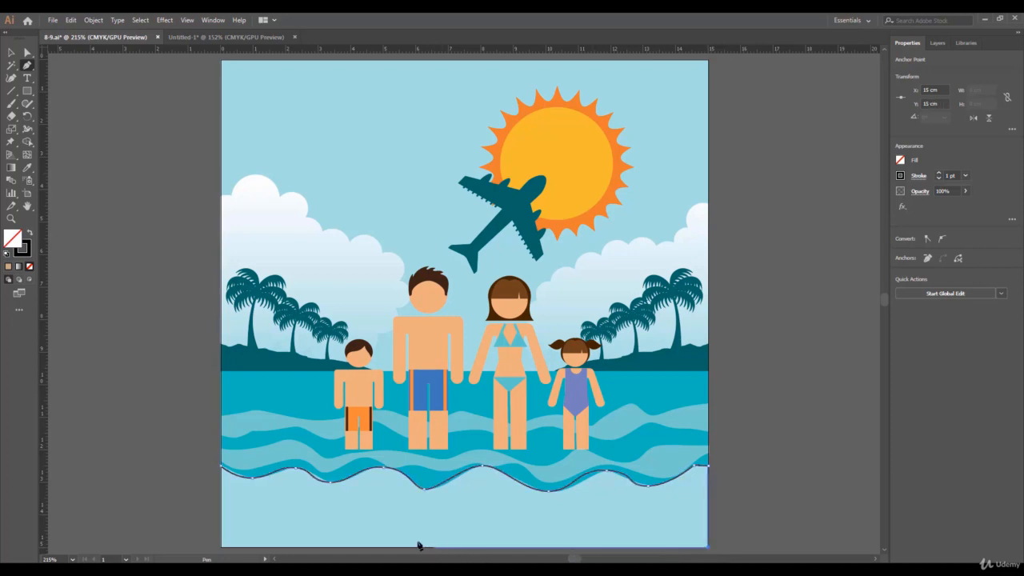
{"action": "left_click", "coordinate": [221, 548], "text": "shift"}
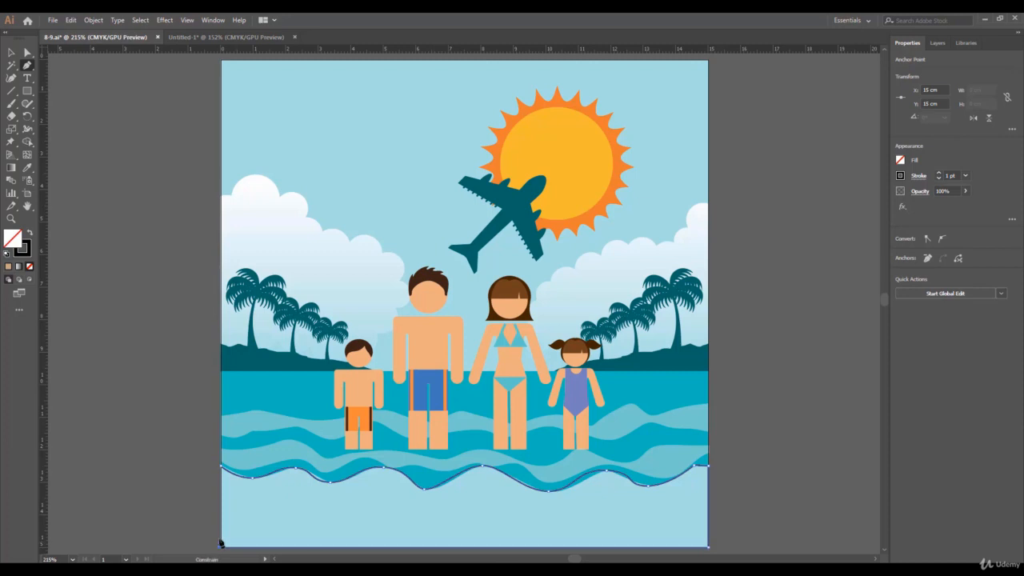
{"action": "left_click", "coordinate": [222, 468]}
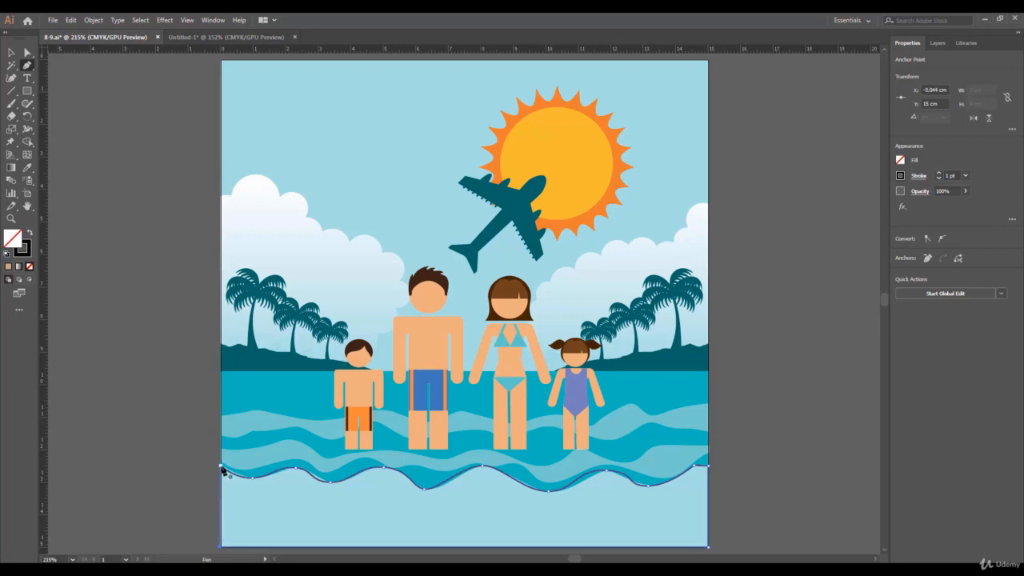
{"action": "left_click", "coordinate": [222, 467]}
- Fill the closed sand shape with light beige, remove its stroke and deselect it
{"action": "left_click", "coordinate": [11, 52]}
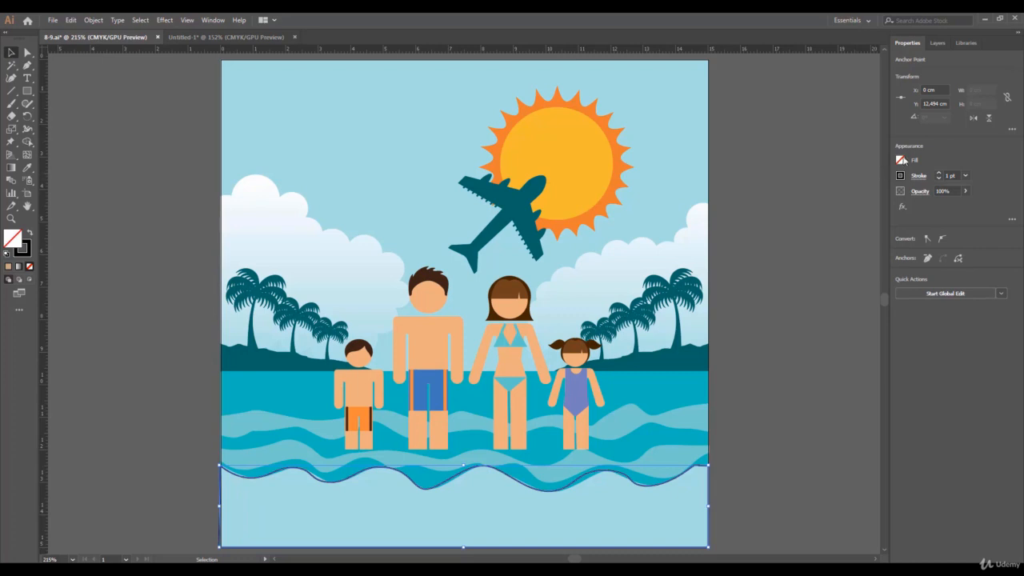
{"action": "left_click", "coordinate": [903, 160]}
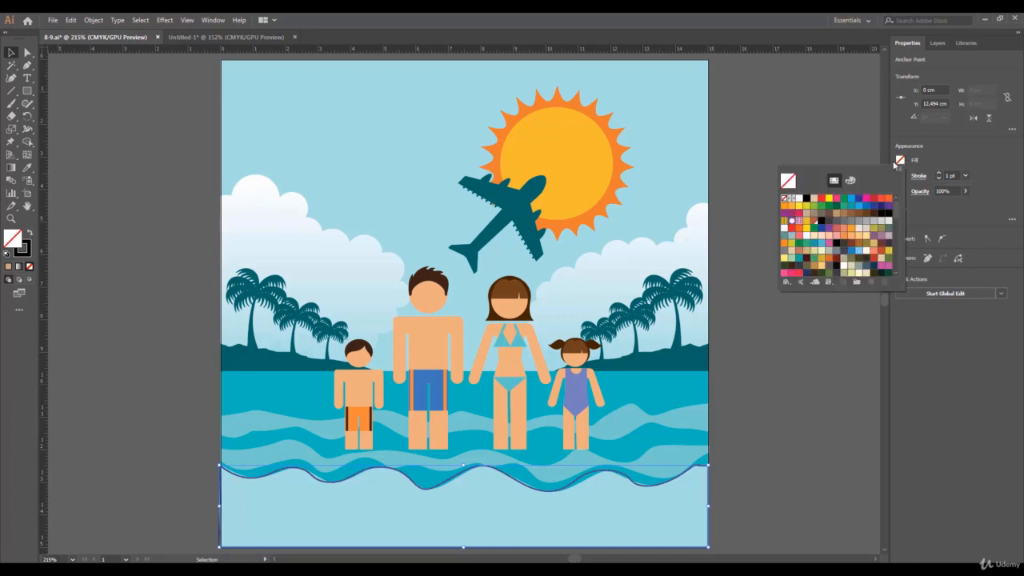
{"action": "left_click", "coordinate": [814, 199]}
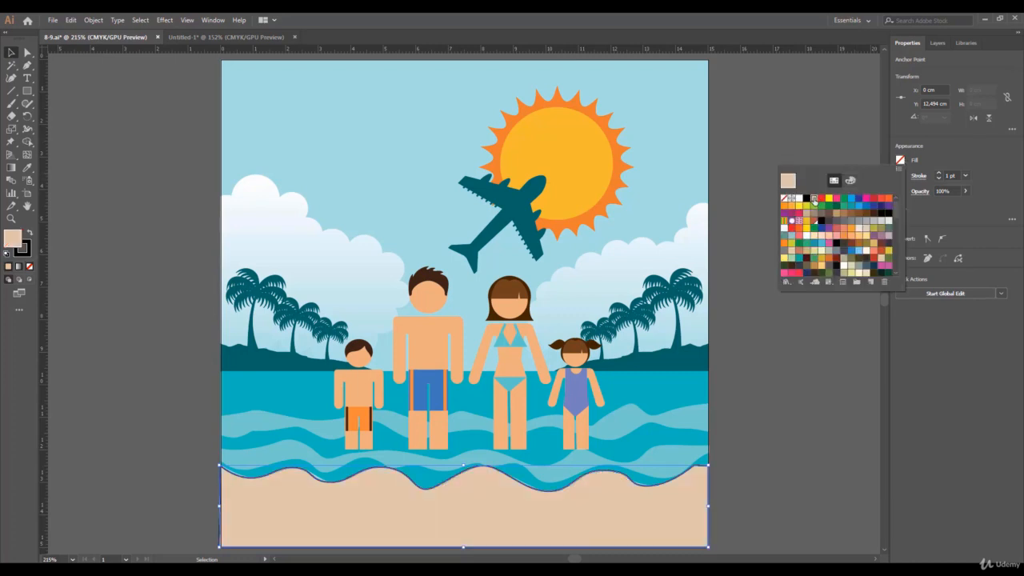
{"action": "left_click", "coordinate": [934, 158]}
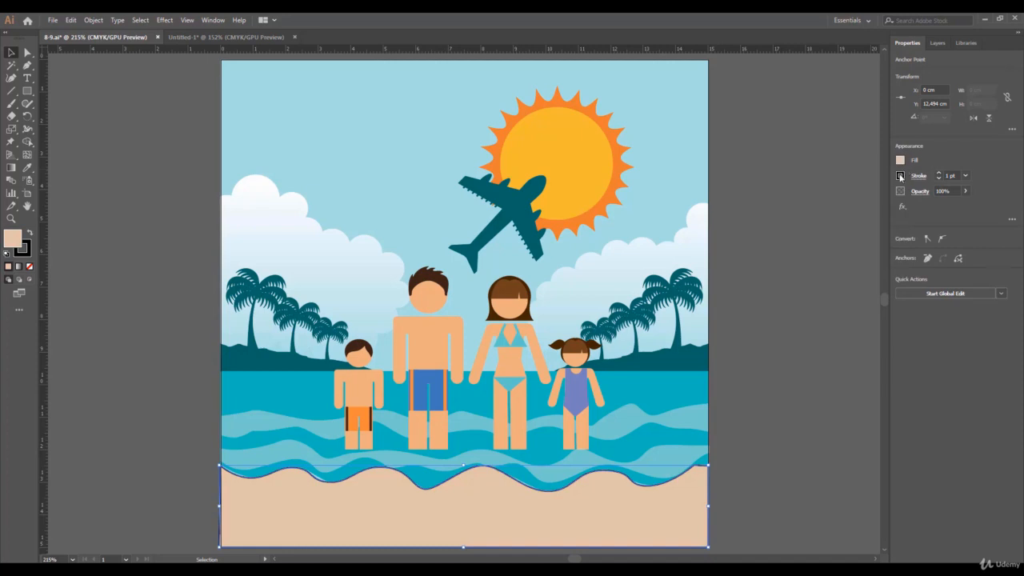
{"action": "left_click", "coordinate": [901, 176]}
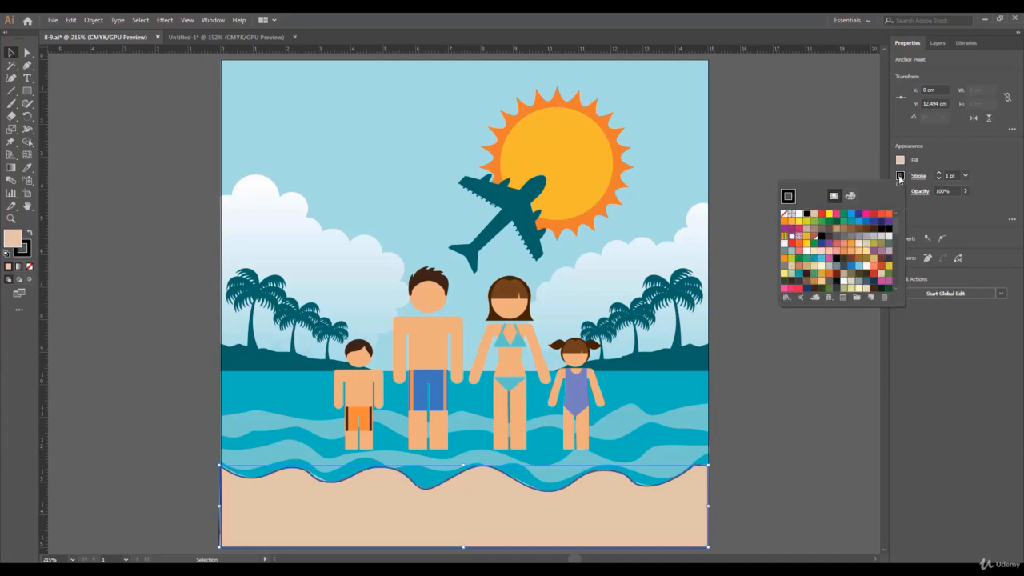
{"action": "left_click", "coordinate": [785, 215]}
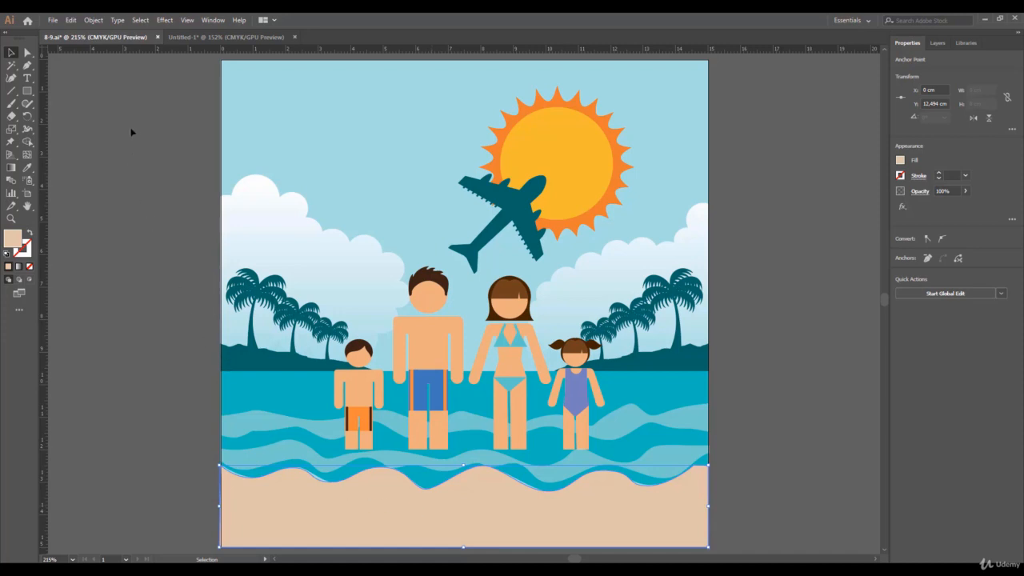
{"action": "left_click", "coordinate": [140, 21]}
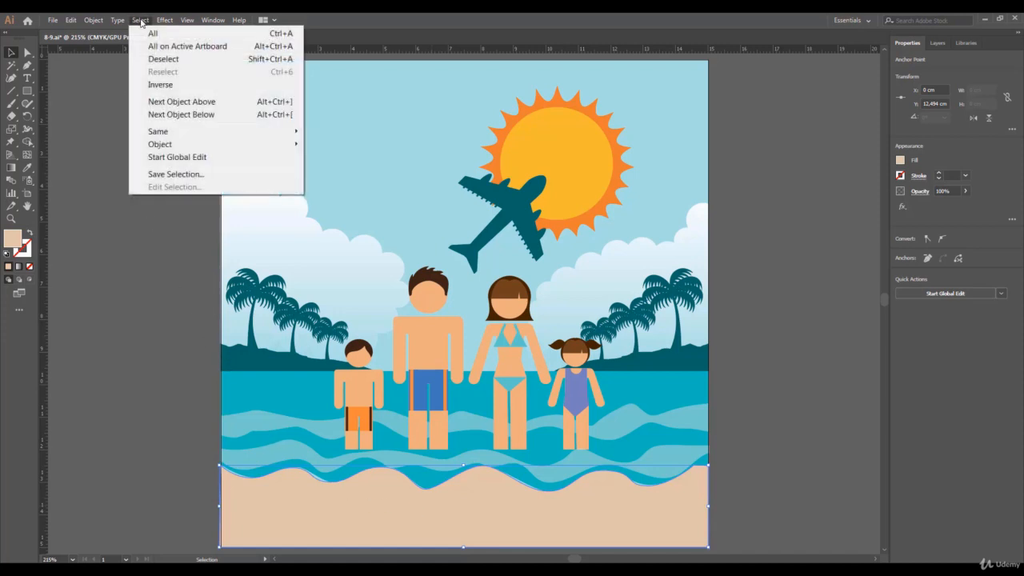
{"action": "left_click", "coordinate": [152, 58]}
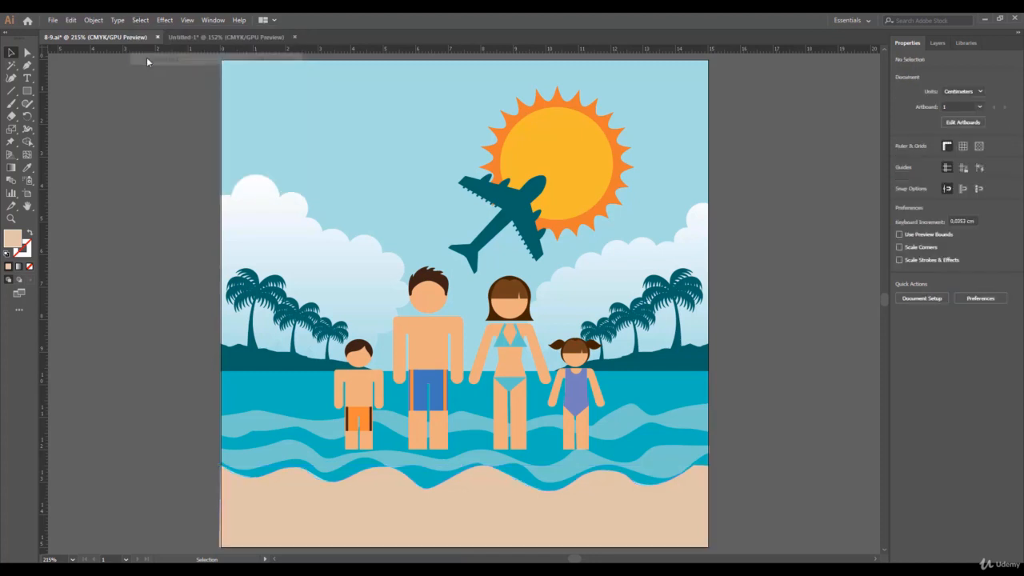
- Cut the group of small speckles from the Untitled-1 document
{"action": "left_click", "coordinate": [204, 36]}
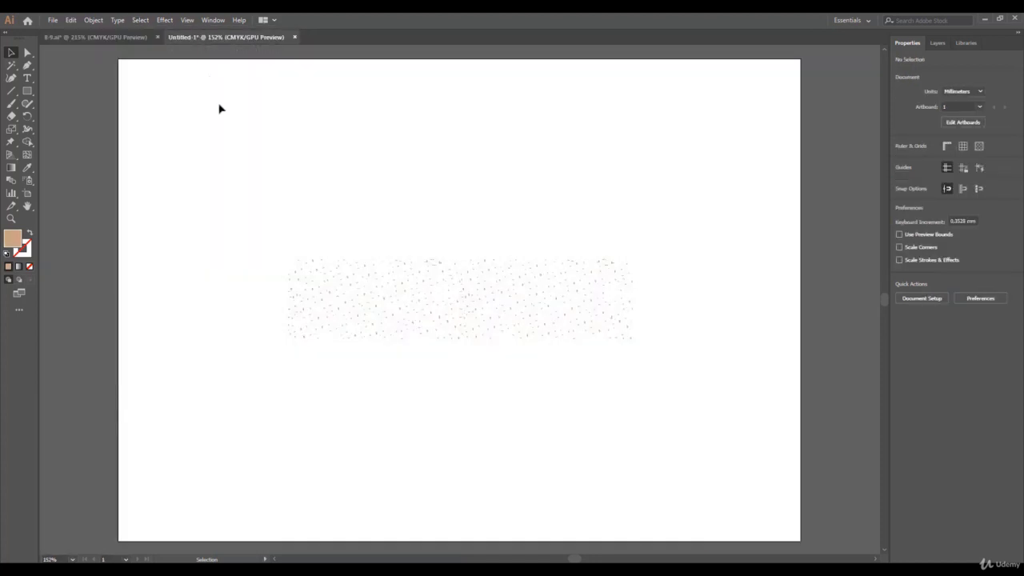
{"action": "left_click_drag", "start_coordinate": [249, 239], "coordinate": [664, 359]}
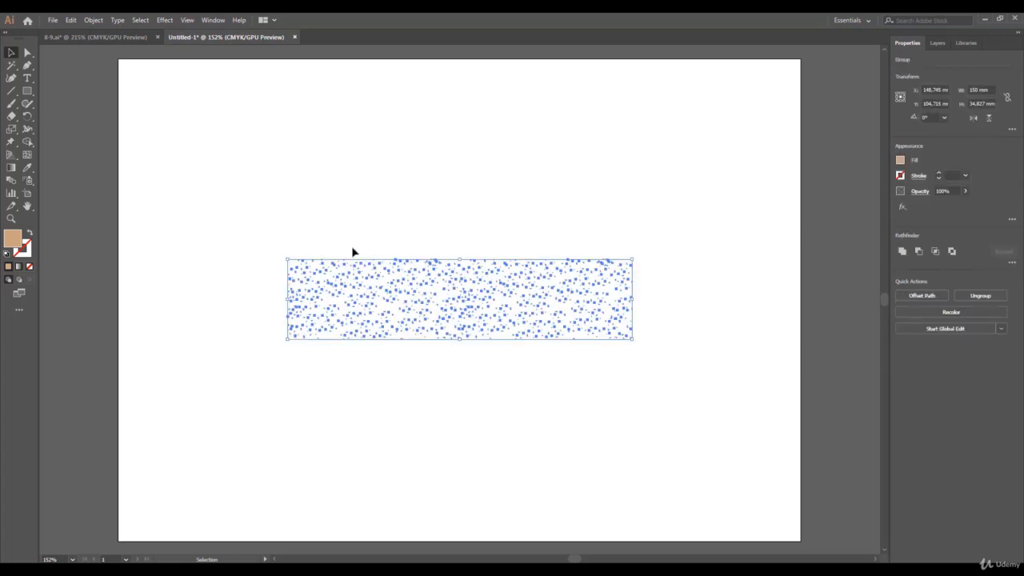
{"action": "left_click", "coordinate": [71, 20]}
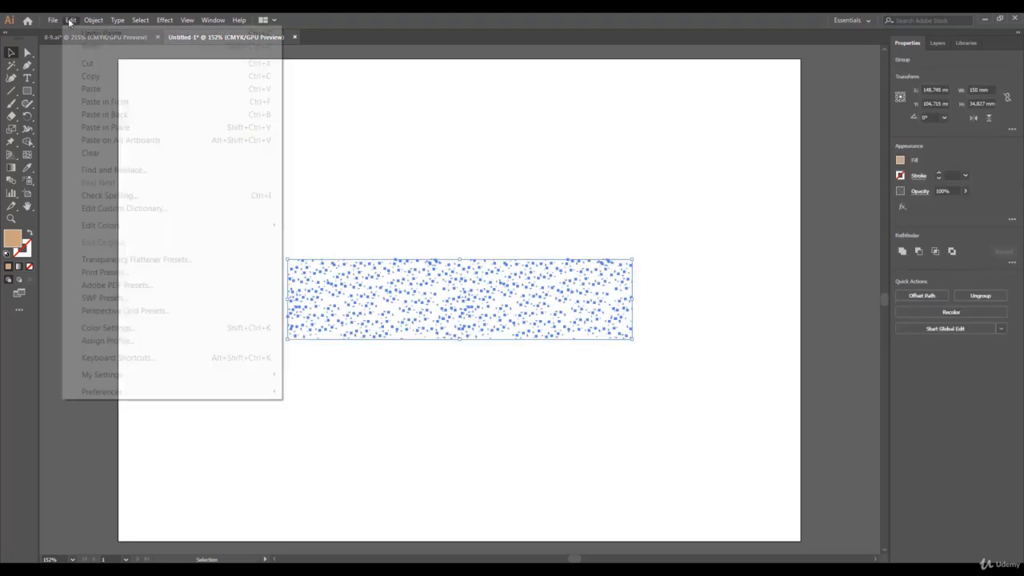
{"action": "left_click", "coordinate": [84, 63]}
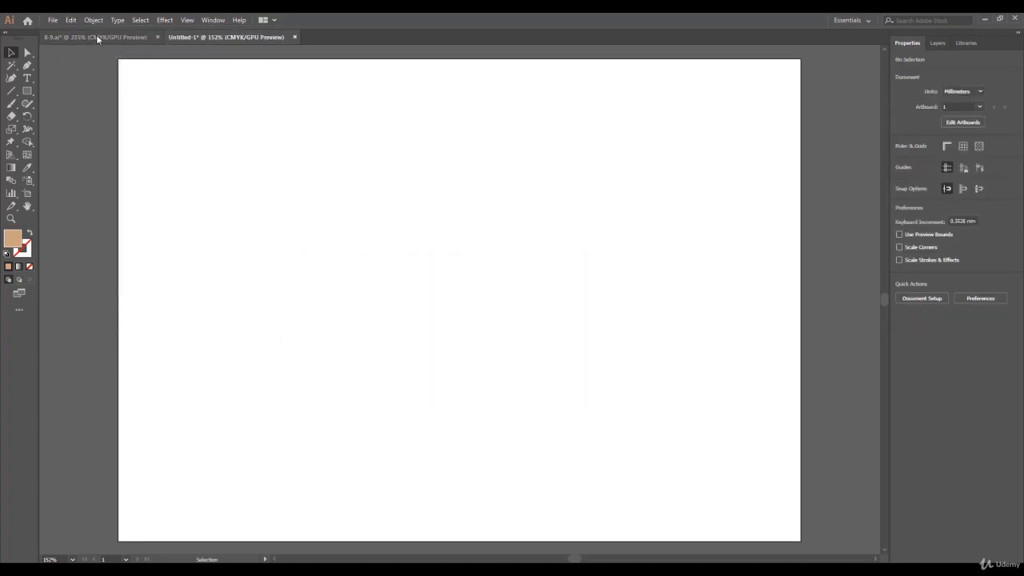
- Paste the speckle group into 8-9.ai, move it down over the sand to the artboard's bottom edge and deselect it
{"action": "left_click", "coordinate": [96, 36]}
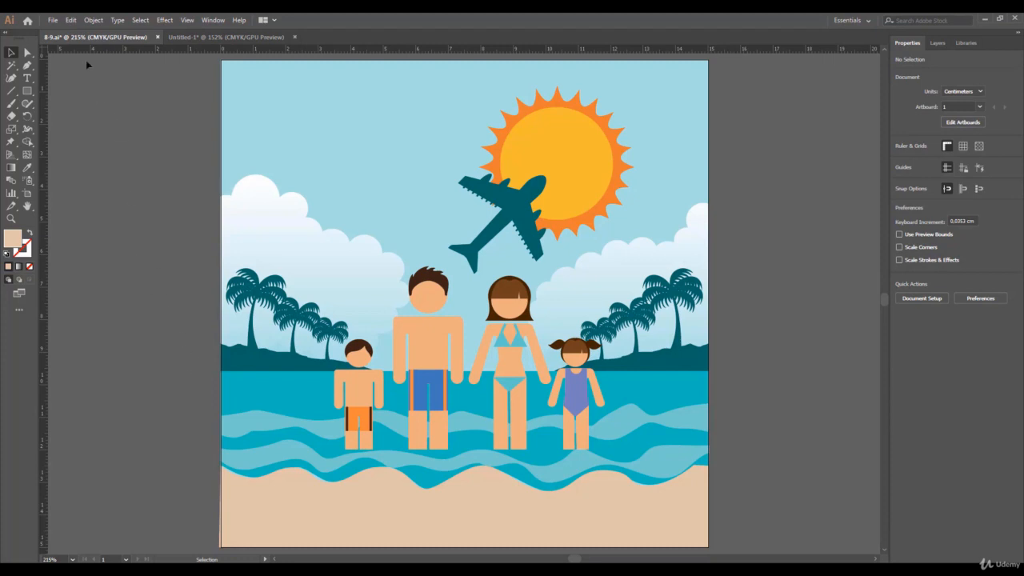
{"action": "left_click", "coordinate": [70, 19]}
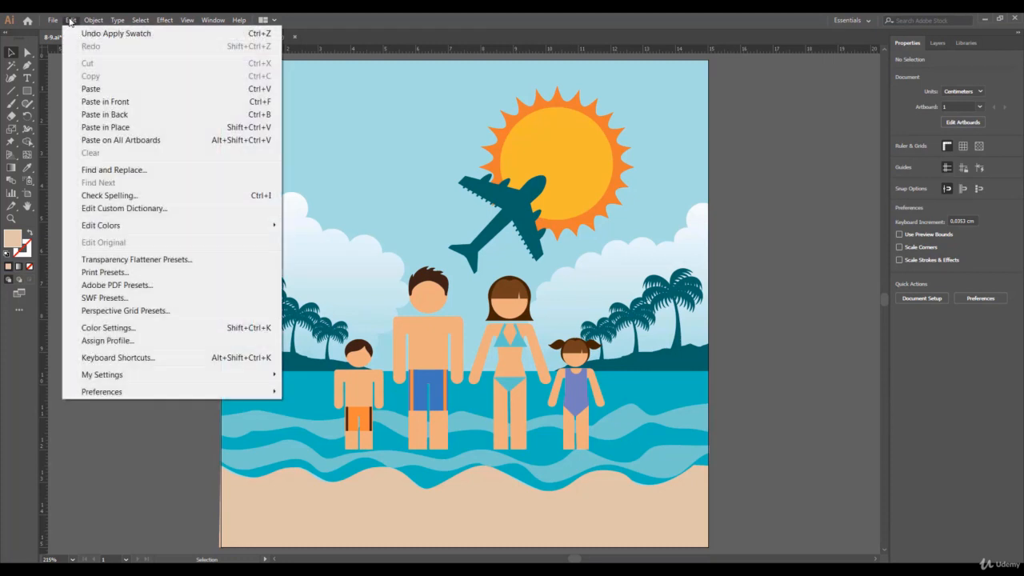
{"action": "left_click", "coordinate": [90, 89]}
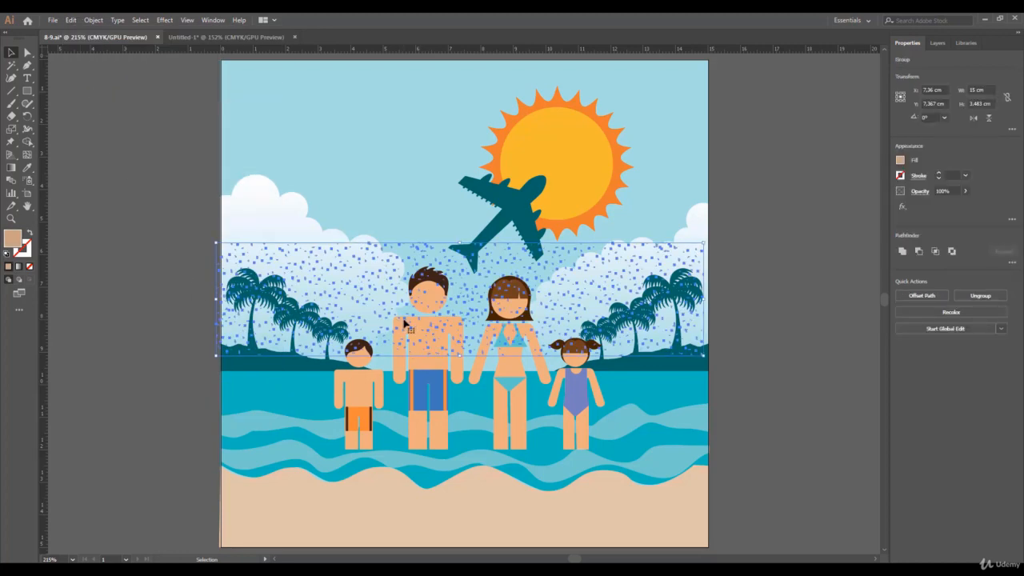
{"action": "left_click_drag", "start_coordinate": [404, 323], "coordinate": [405, 517]}
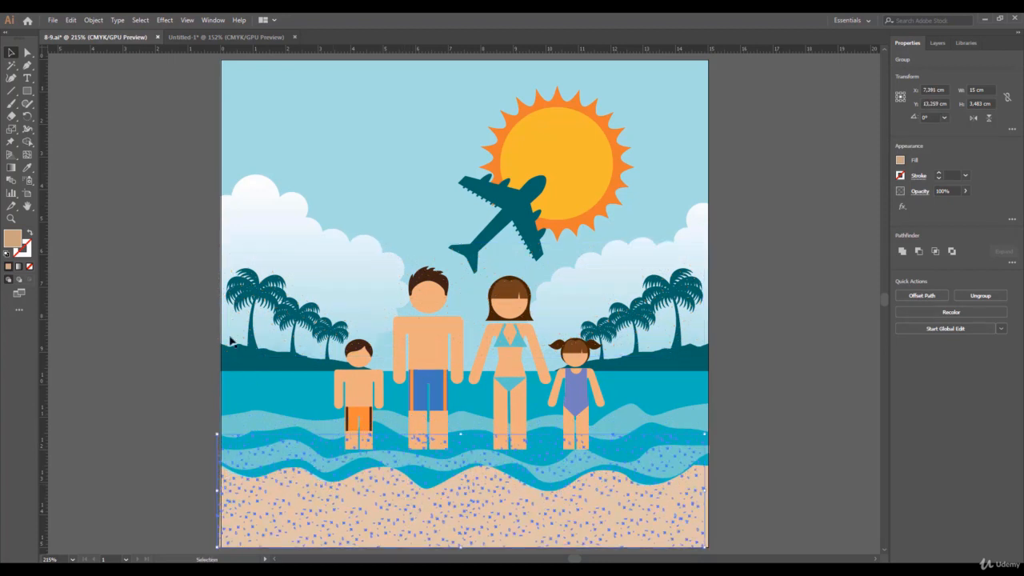
{"action": "left_click", "coordinate": [134, 20]}
{"action": "left_click", "coordinate": [152, 61]}
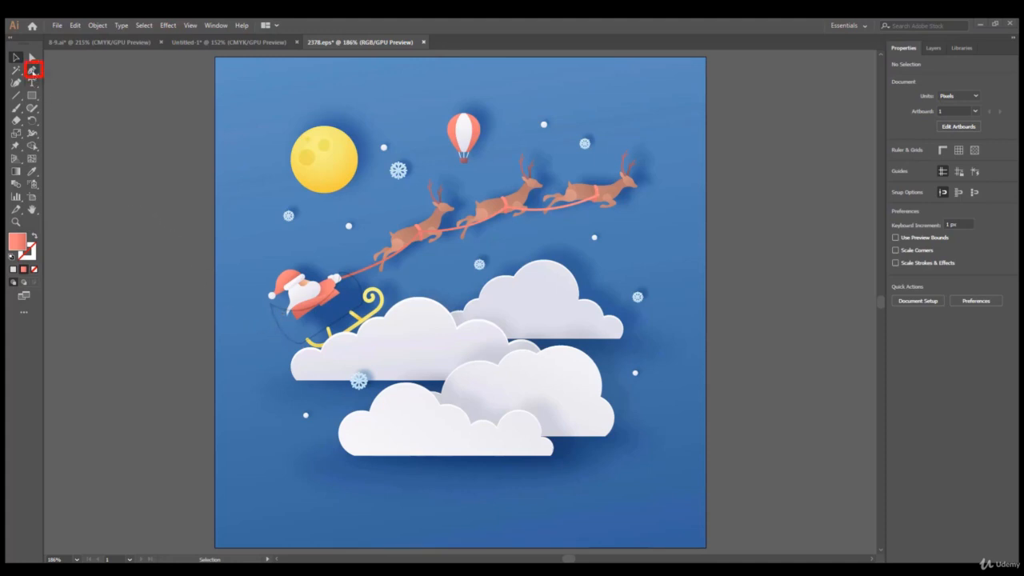
- In the 2378.eps document, prepare the Pen tool with no fill and a black (Negro) stroke
{"action": "left_click", "coordinate": [32, 71]}
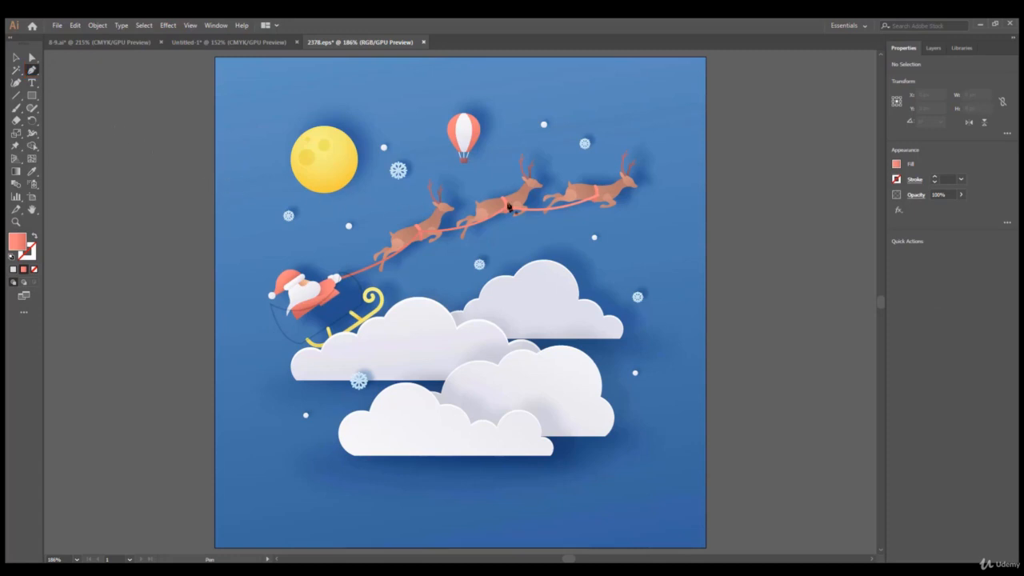
{"action": "left_click", "coordinate": [897, 165]}
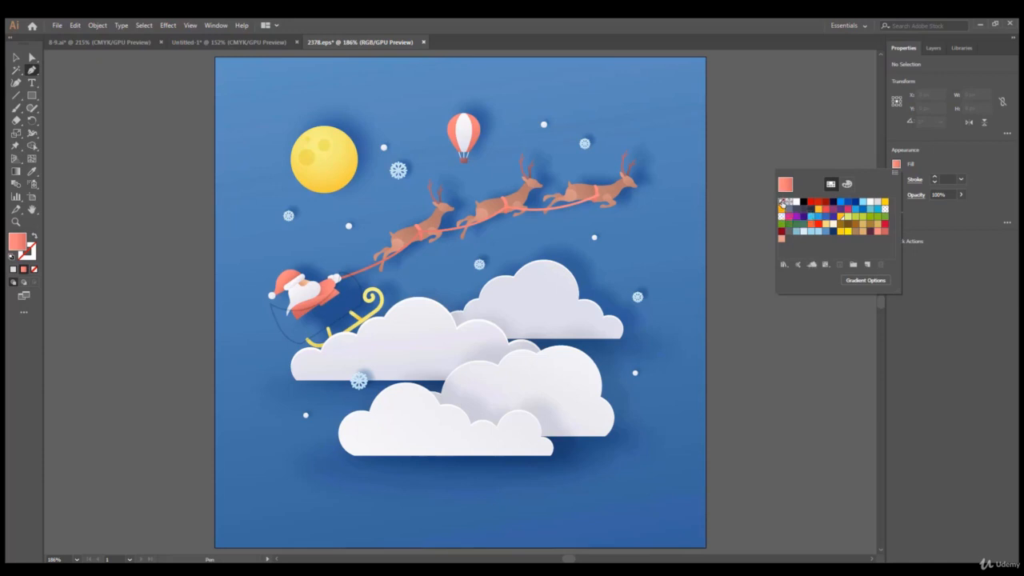
{"action": "left_click", "coordinate": [782, 203]}
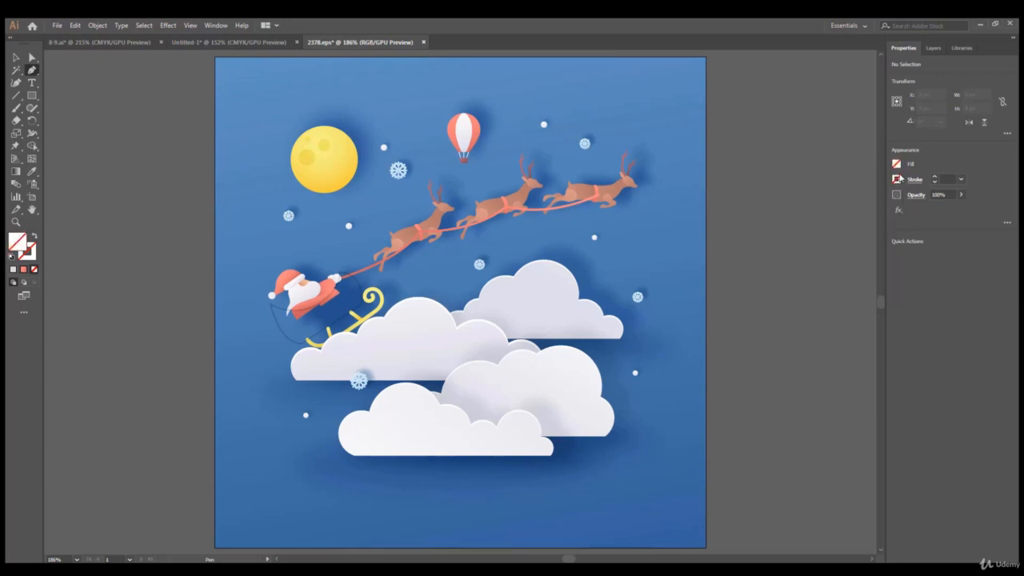
{"action": "left_click", "coordinate": [897, 180]}
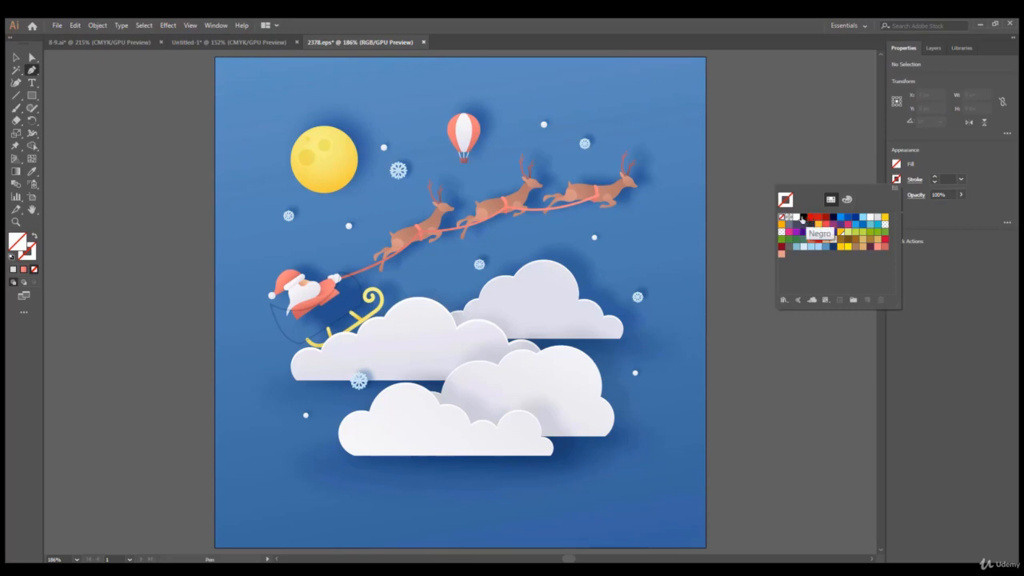
{"action": "left_click", "coordinate": [803, 218]}
{"action": "left_click", "coordinate": [928, 166]}
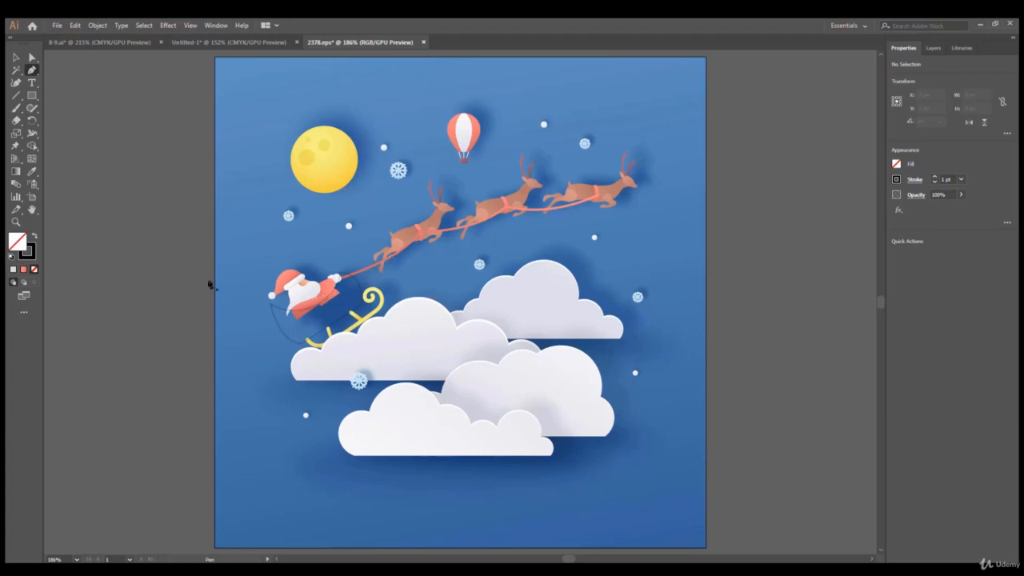
- Draw the straight bottom edge of the sleigh with the Pen tool, from the front lower corner to the rear lower corner of the guide
{"action": "left_click", "coordinate": [15, 221]}
{"action": "left_click_drag", "start_coordinate": [294, 319], "coordinate": [520, 330]}
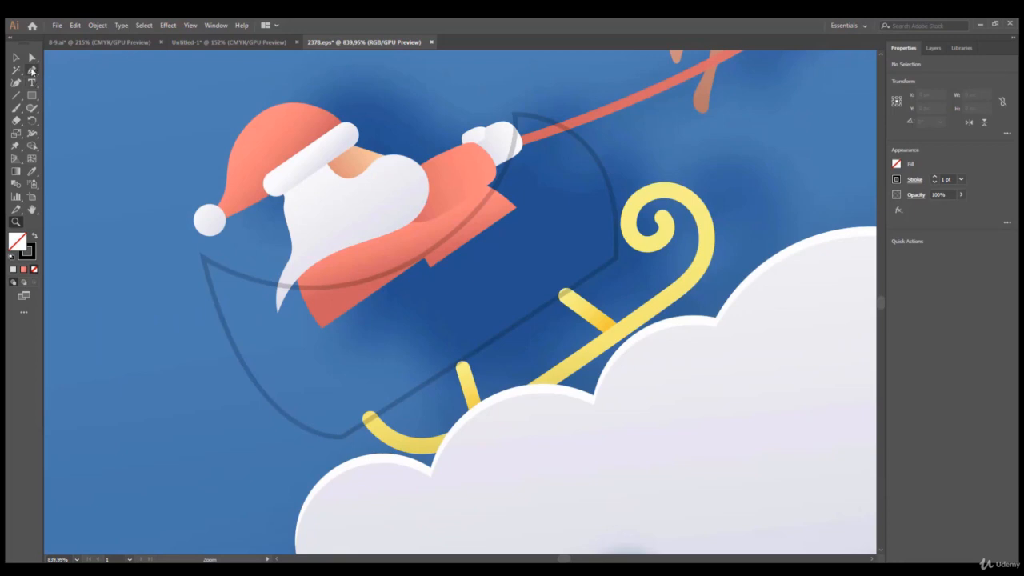
{"action": "left_click", "coordinate": [32, 70]}
{"action": "left_click", "coordinate": [614, 258]}
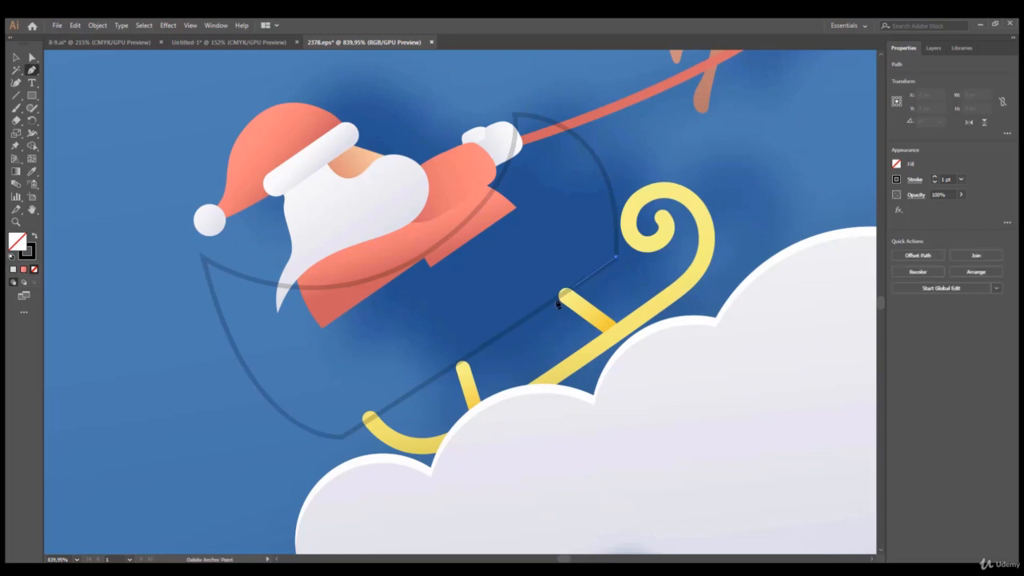
{"action": "left_click", "coordinate": [354, 430]}
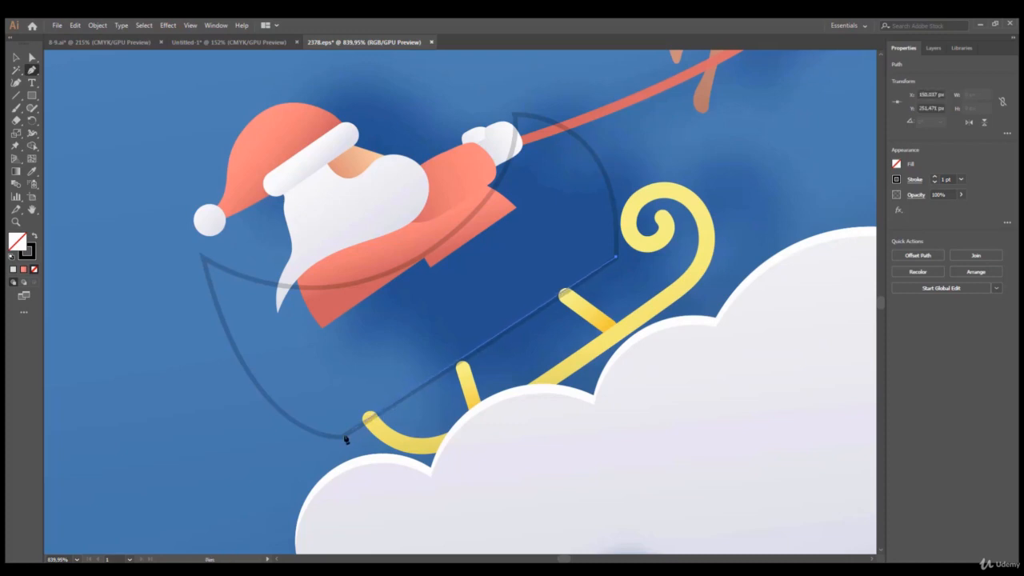
{"action": "left_click", "coordinate": [341, 437]}
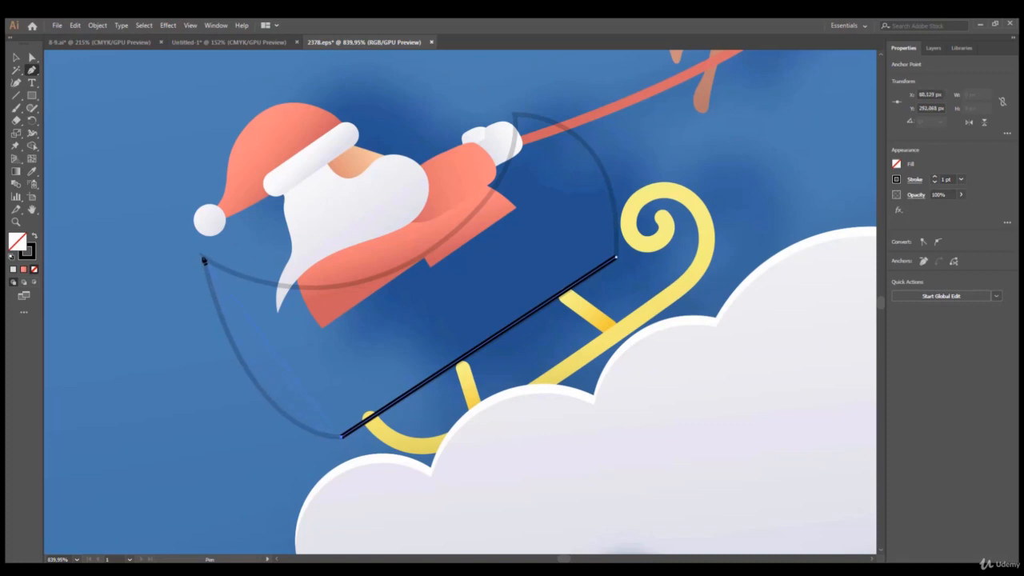
- Curve the sleigh's rear edge up to its pointed tip and redirect the tip's outgoing handle toward the inside of the sleigh
{"action": "mouse_move", "coordinate": [204, 258]}
{"action": "left_mouse_down"}
{"action": "mouse_move", "coordinate": [192, 115]}
{"action": "mouse_move", "coordinate": [148, 97]}
{"action": "mouse_move", "coordinate": [176, 84]}
{"action": "mouse_move", "coordinate": [171, 66]}
{"action": "mouse_move", "coordinate": [155, 69]}
{"action": "left_mouse_up"}
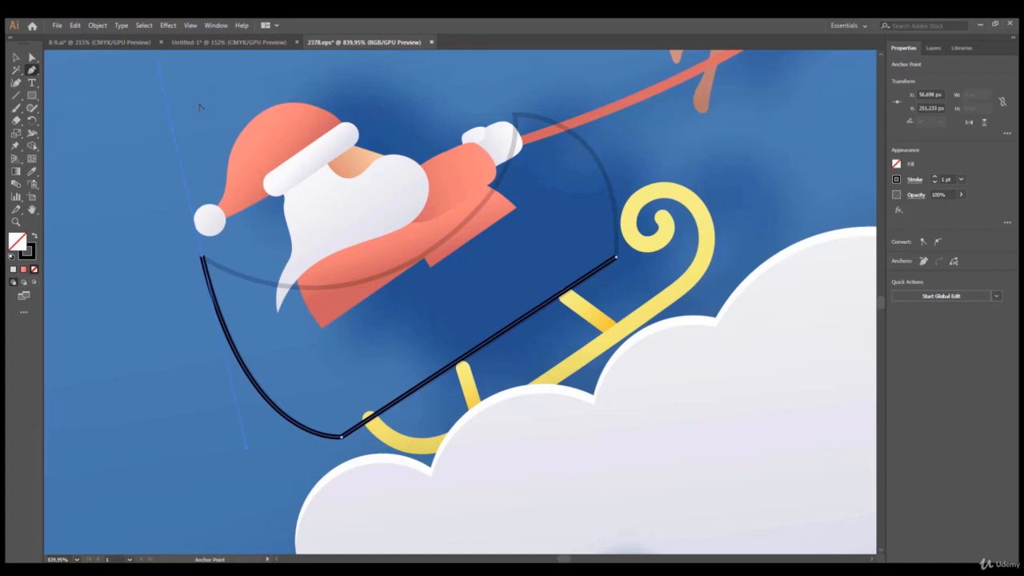
{"action": "key", "text": "alt"}
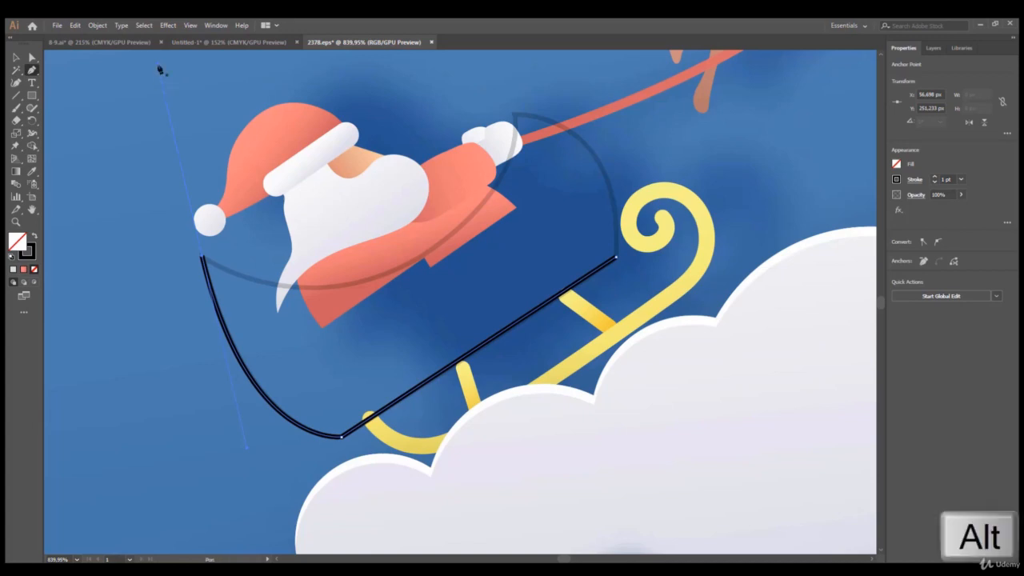
{"action": "left_click_drag", "start_coordinate": [174, 76], "coordinate": [325, 400]}
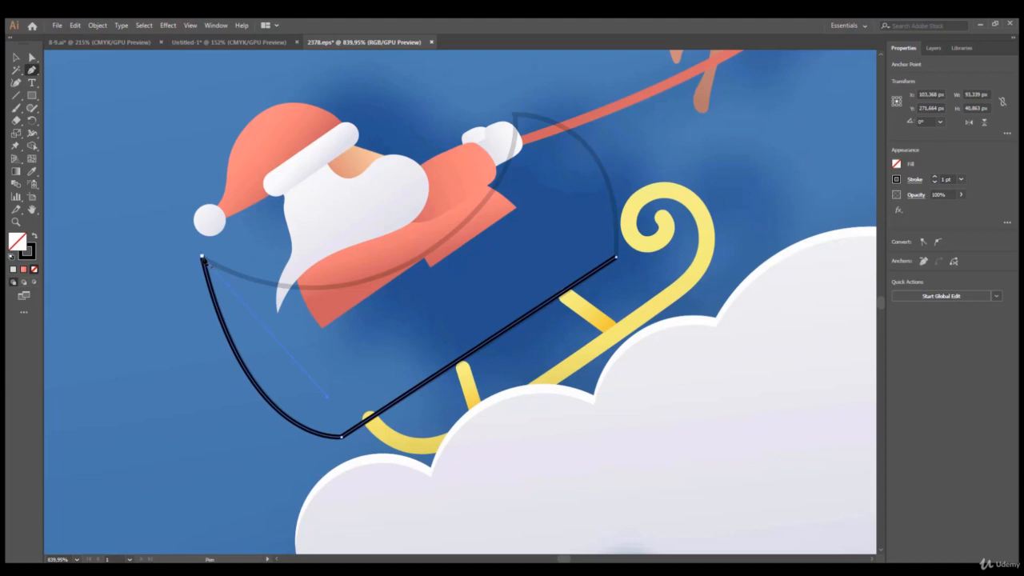
- Trace the sleigh's curved upper rim to the front peak, then close the path with a rounded front edge at the starting point
{"action": "left_click_drag", "start_coordinate": [203, 258], "coordinate": [408, 264]}
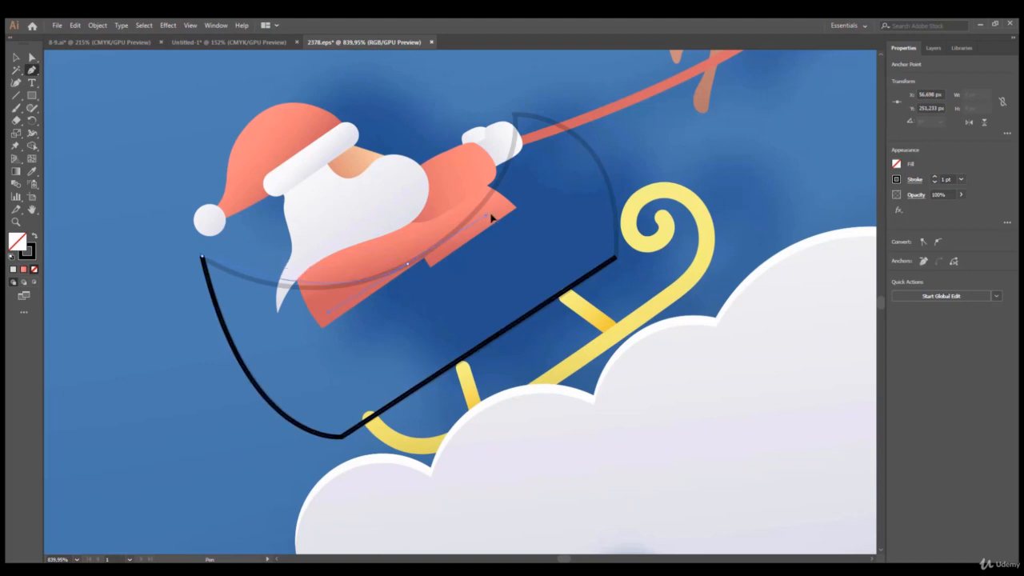
{"action": "left_click_drag", "start_coordinate": [526, 206], "coordinate": [527, 206]}
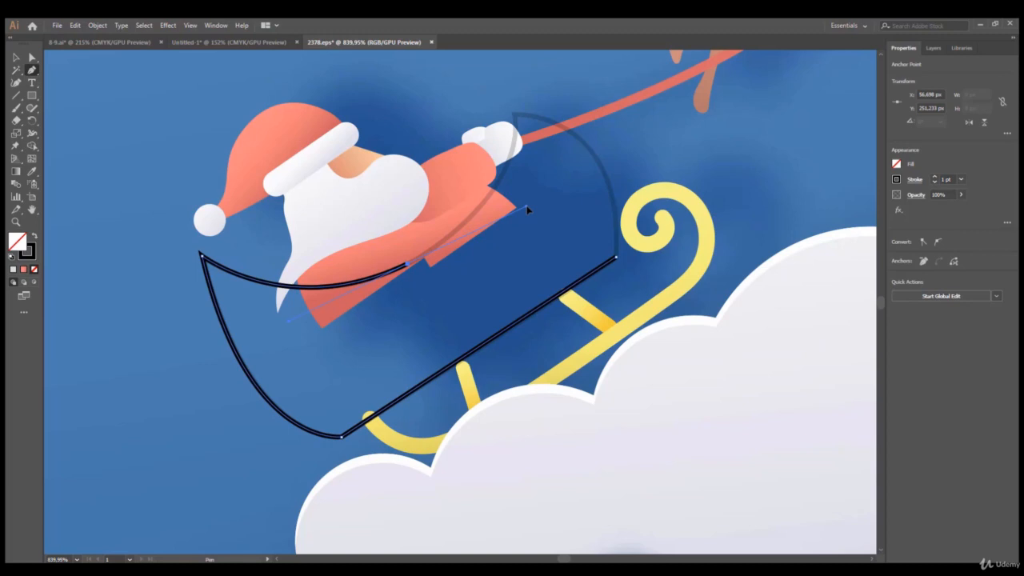
{"action": "left_click", "coordinate": [516, 119]}
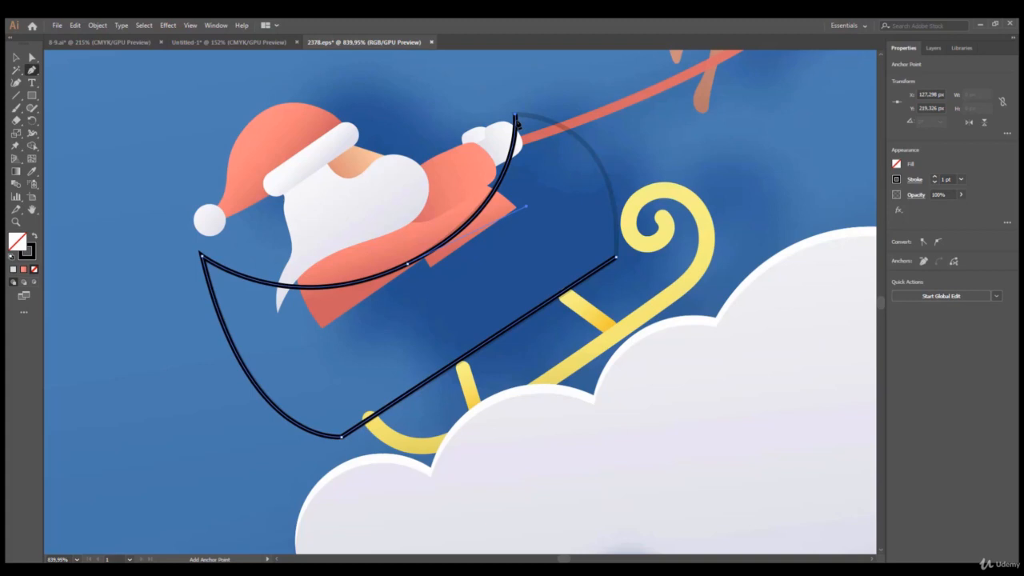
{"action": "left_click", "coordinate": [617, 259]}
{"action": "left_click_drag", "start_coordinate": [617, 259], "coordinate": [608, 409]}
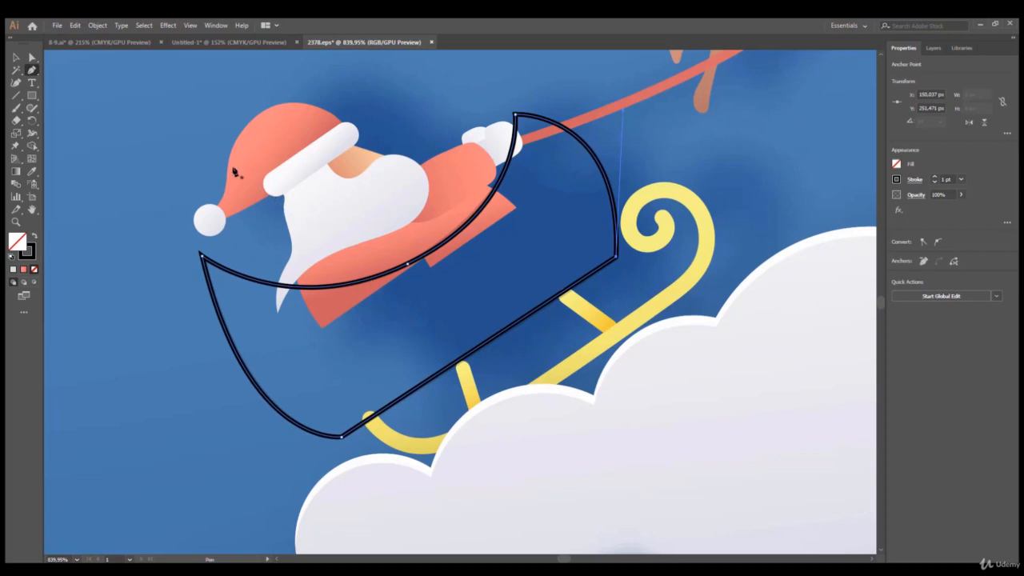
- Apply the red gradient fill of Santa's hat to the sleigh body with the Eyedropper and deselect it
{"action": "left_click", "coordinate": [16, 58]}
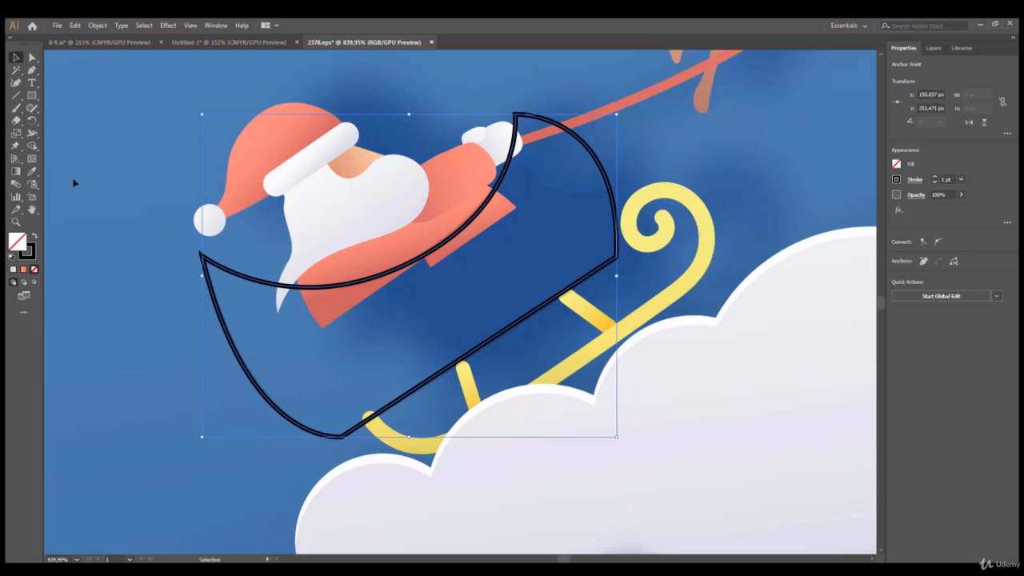
{"action": "left_click", "coordinate": [32, 172]}
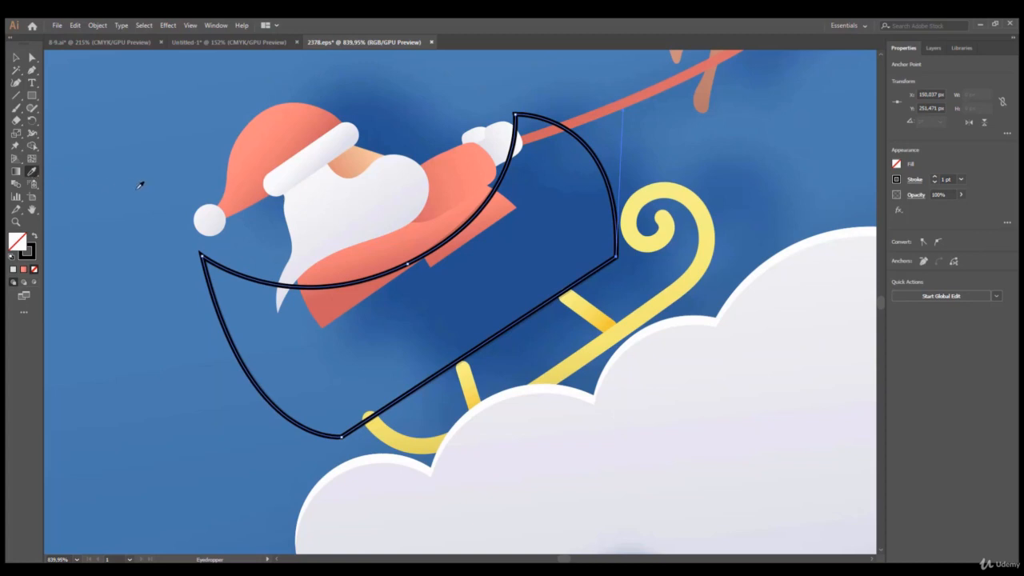
{"action": "left_click", "coordinate": [248, 189]}
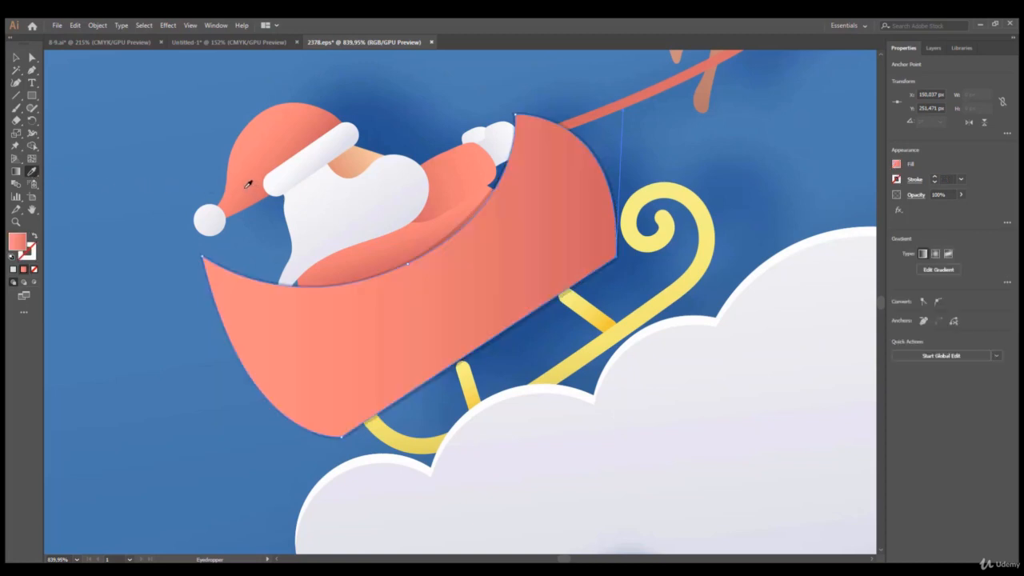
{"action": "left_click", "coordinate": [144, 26]}
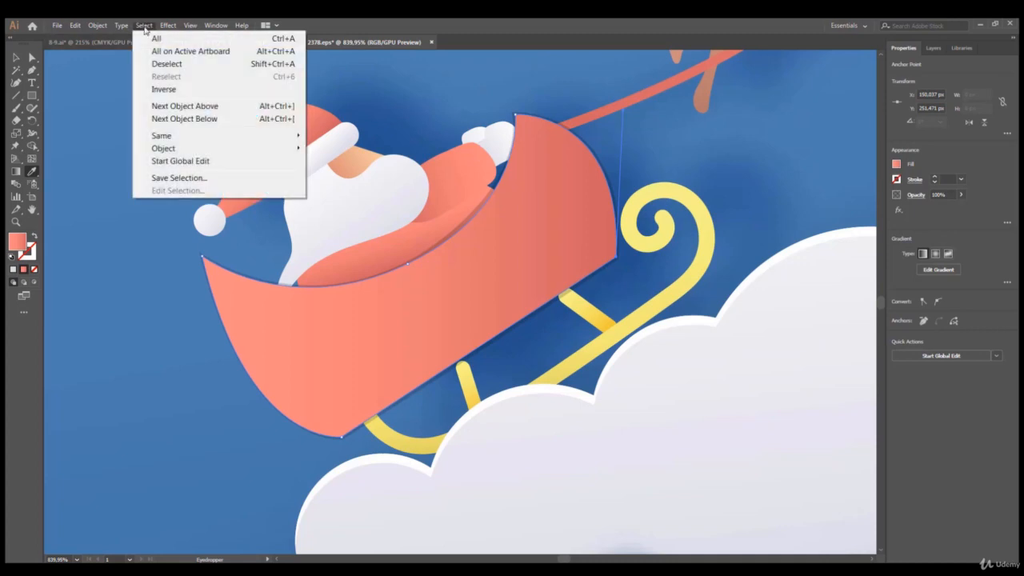
{"action": "left_click", "coordinate": [151, 63]}
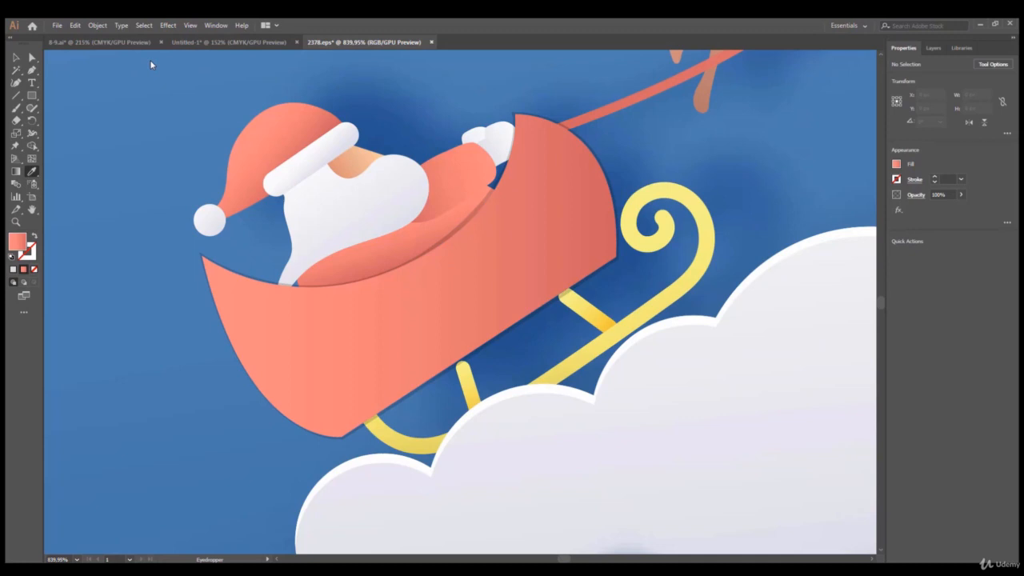
{"action": "left_click", "coordinate": [191, 26]}
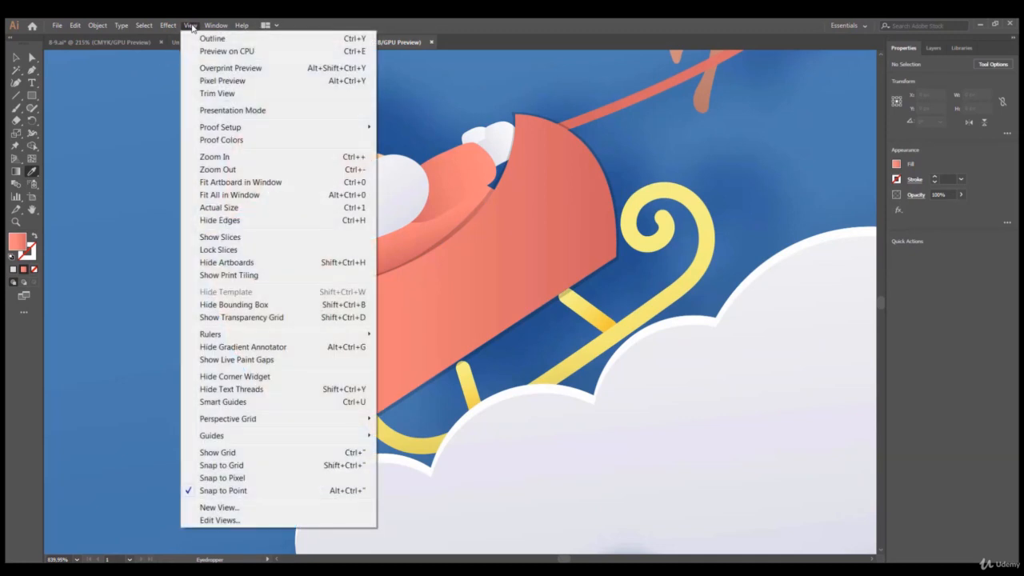
{"action": "left_click", "coordinate": [241, 184]}
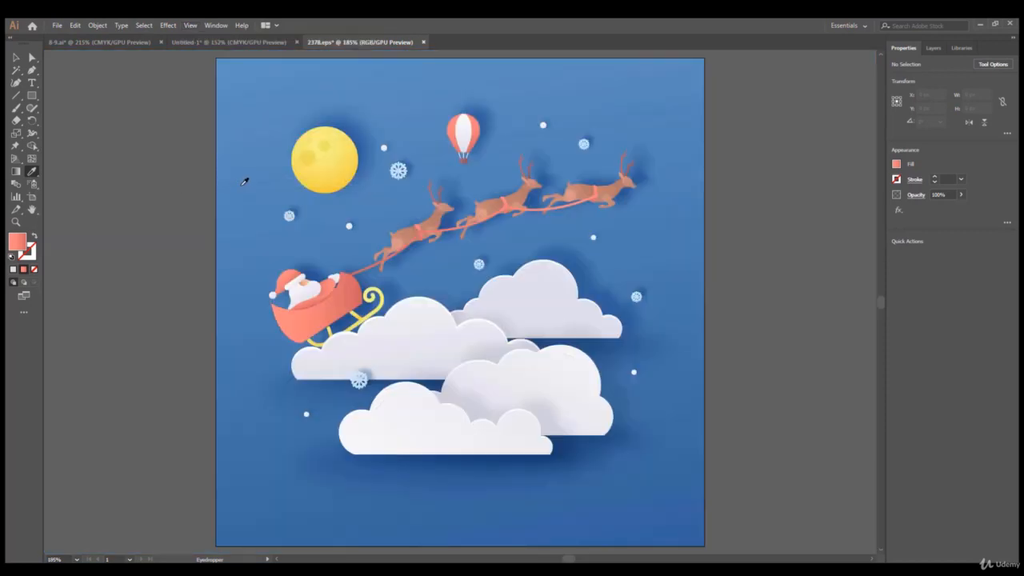